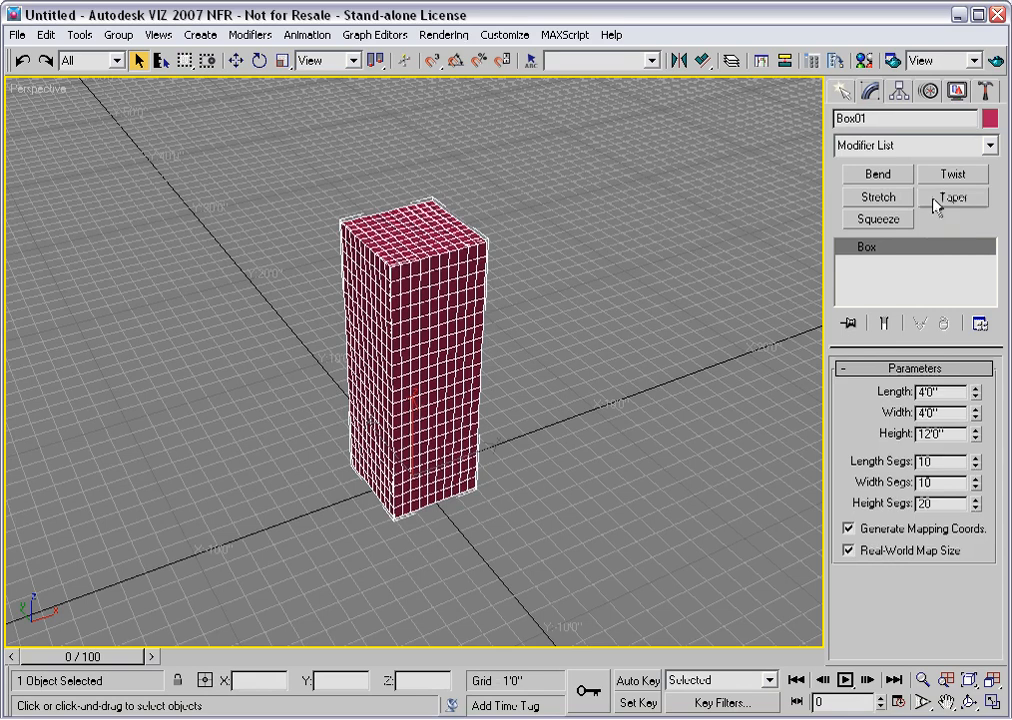
Apply a Taper modifier to the box with amount 1.18, comparing the Y and X effect axes before setting XY.
{"action": "left_click", "coordinate": [940, 199]}
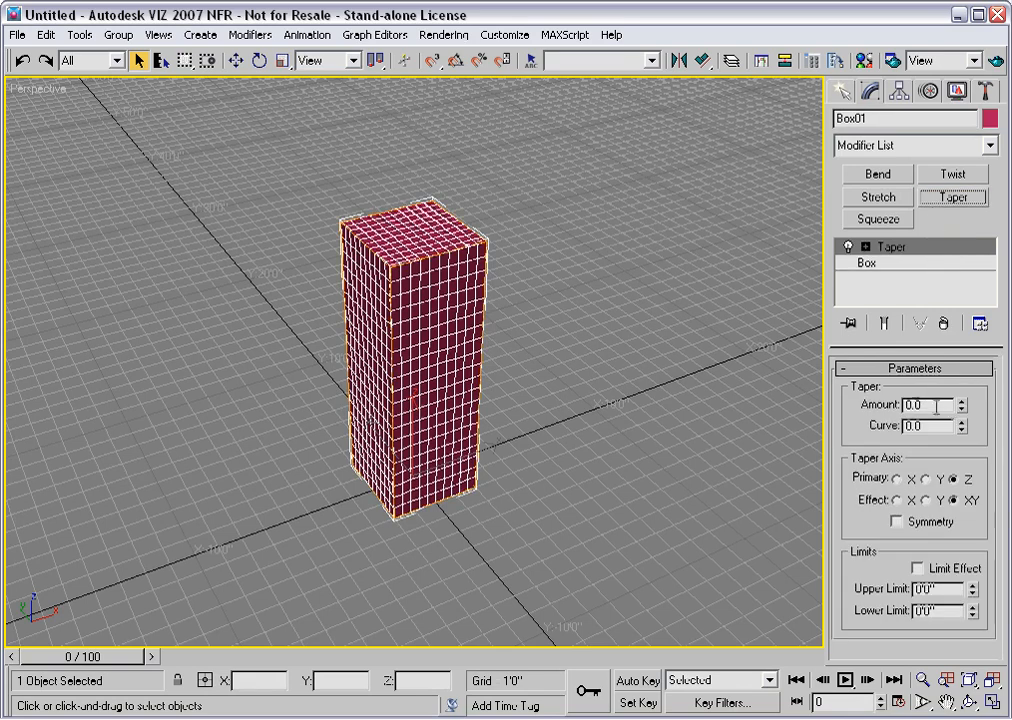
{"action": "left_click_drag", "start_coordinate": [961, 406], "coordinate": [965, 293]}
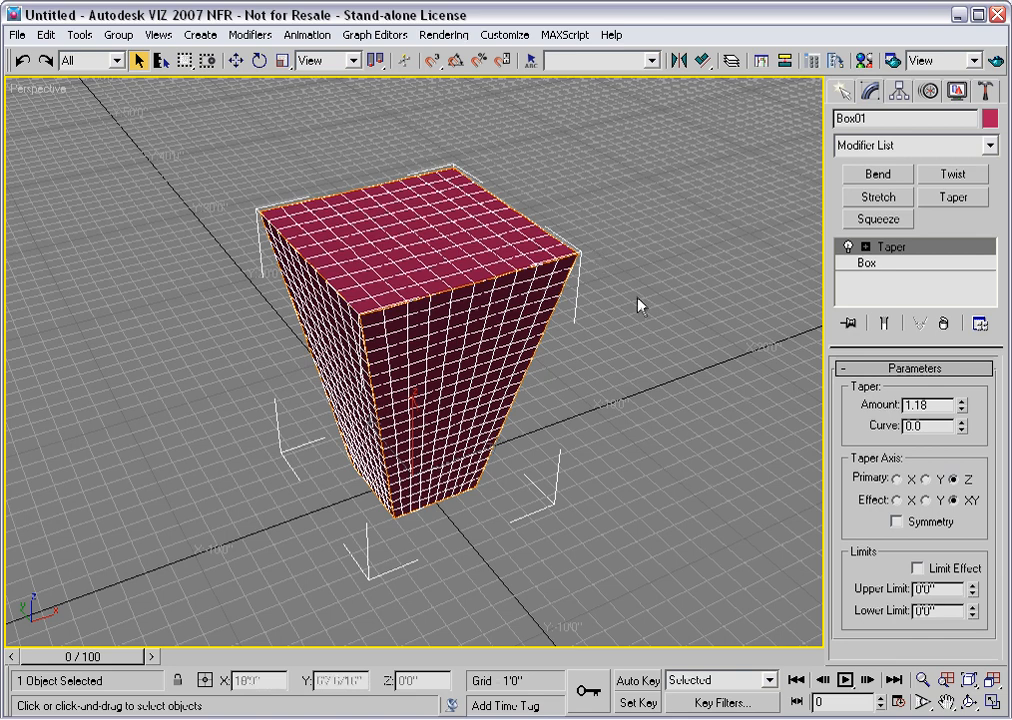
{"action": "left_click", "coordinate": [926, 500]}
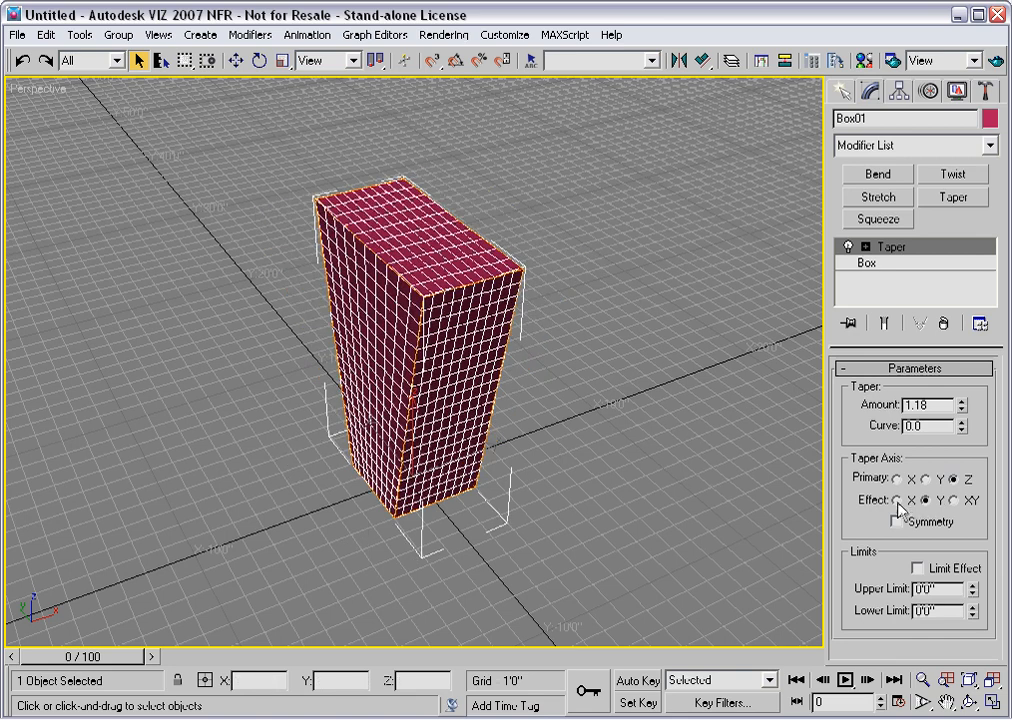
{"action": "left_click", "coordinate": [896, 500]}
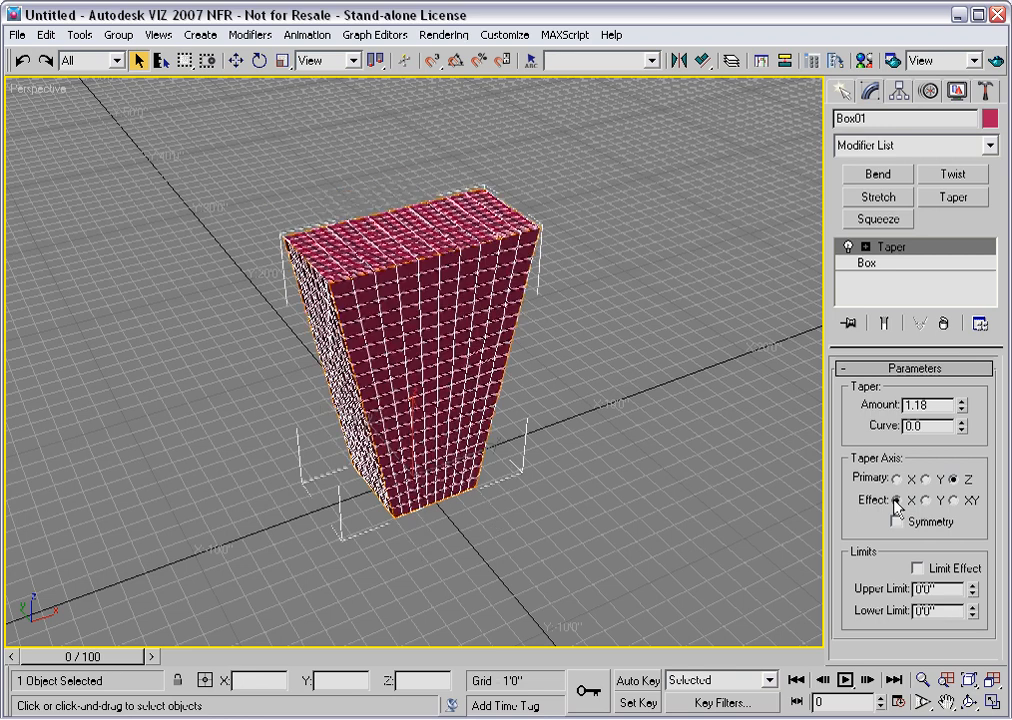
{"action": "left_click", "coordinate": [955, 500]}
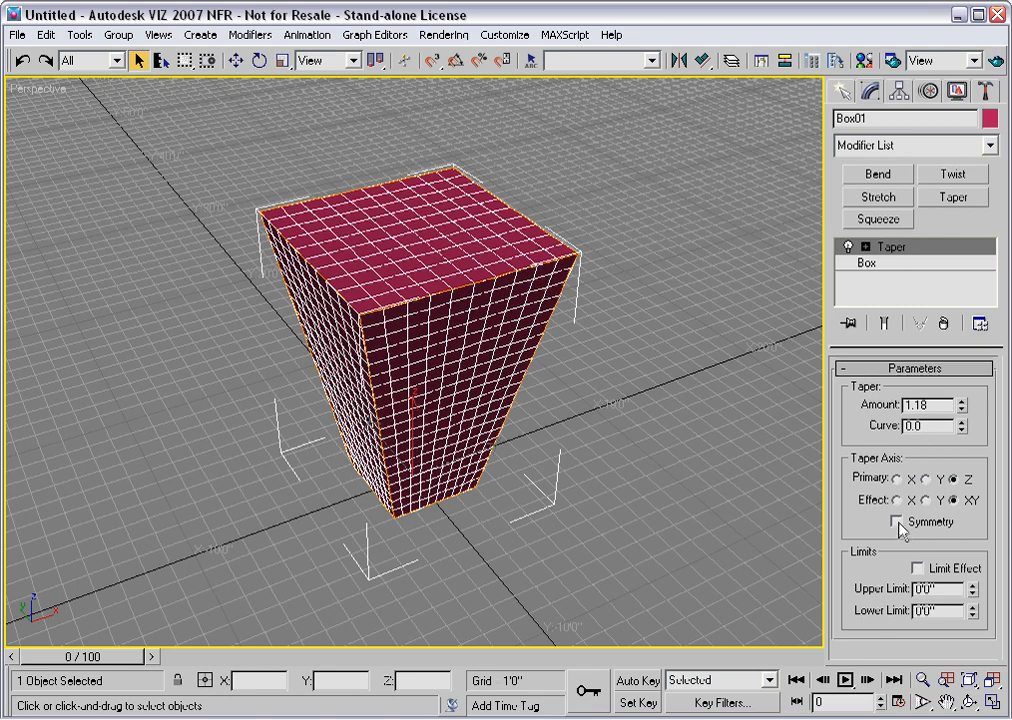
Try out a curve on the tapered box and reset both the taper curve and amount to 0.0.
{"action": "left_click_drag", "start_coordinate": [961, 430], "coordinate": [919, 537]}
{"action": "right_click", "coordinate": [962, 428]}
{"action": "right_click", "coordinate": [962, 406]}
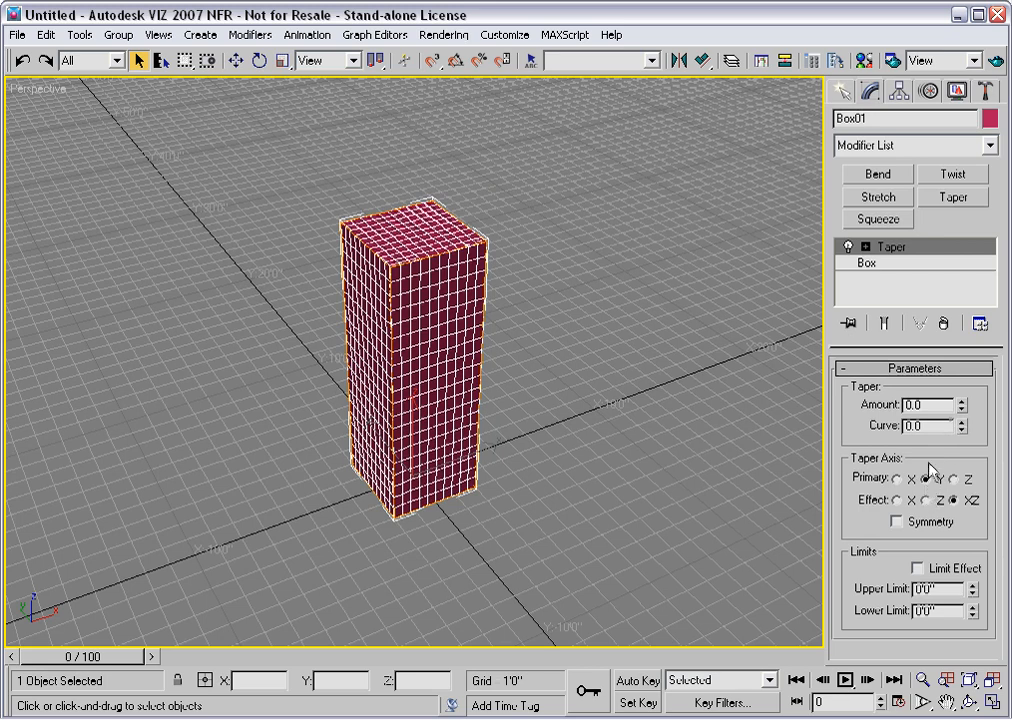
Taper the box along primary axis Y with amount 0.32, comparing the Z and X effect axes and settling on Z.
{"action": "left_click_drag", "start_coordinate": [962, 408], "coordinate": [955, 366]}
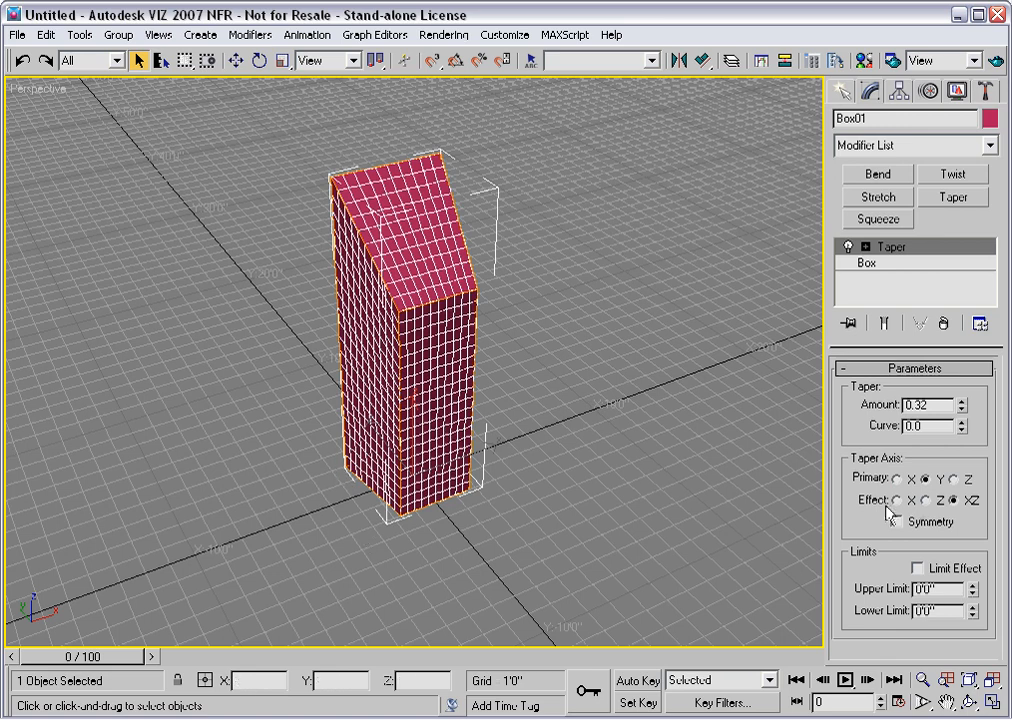
{"action": "left_click", "coordinate": [925, 501]}
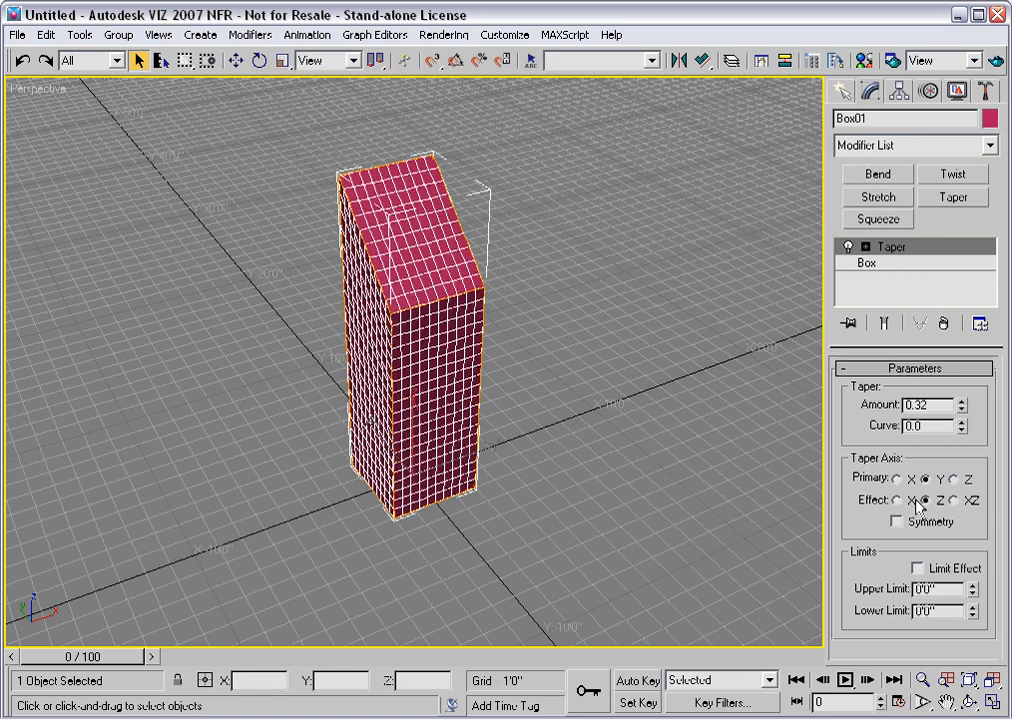
{"action": "left_click", "coordinate": [898, 500]}
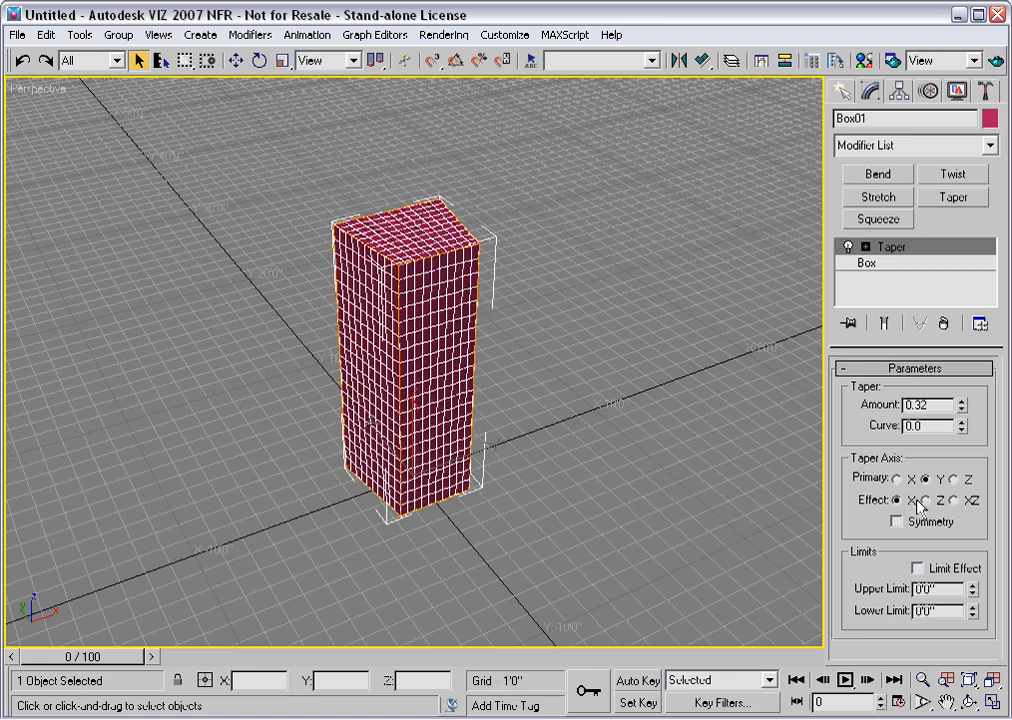
{"action": "left_click", "coordinate": [926, 501]}
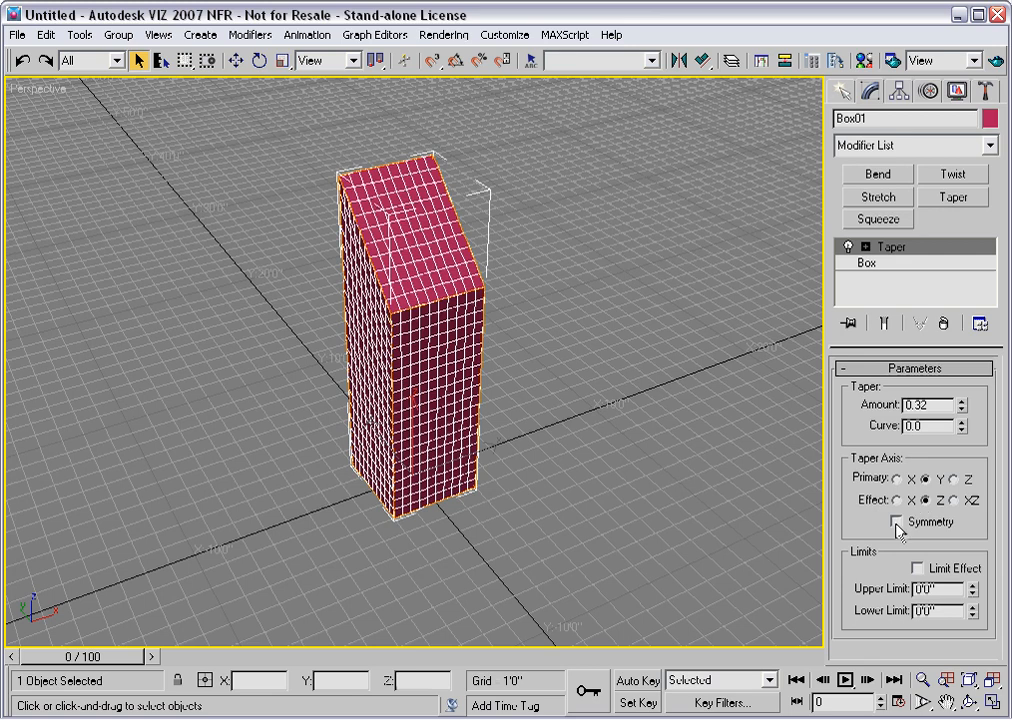
Try the taper's Symmetry option with amount 0.3, turn Symmetry off again and set the amount to 0.31.
{"action": "left_click", "coordinate": [896, 522]}
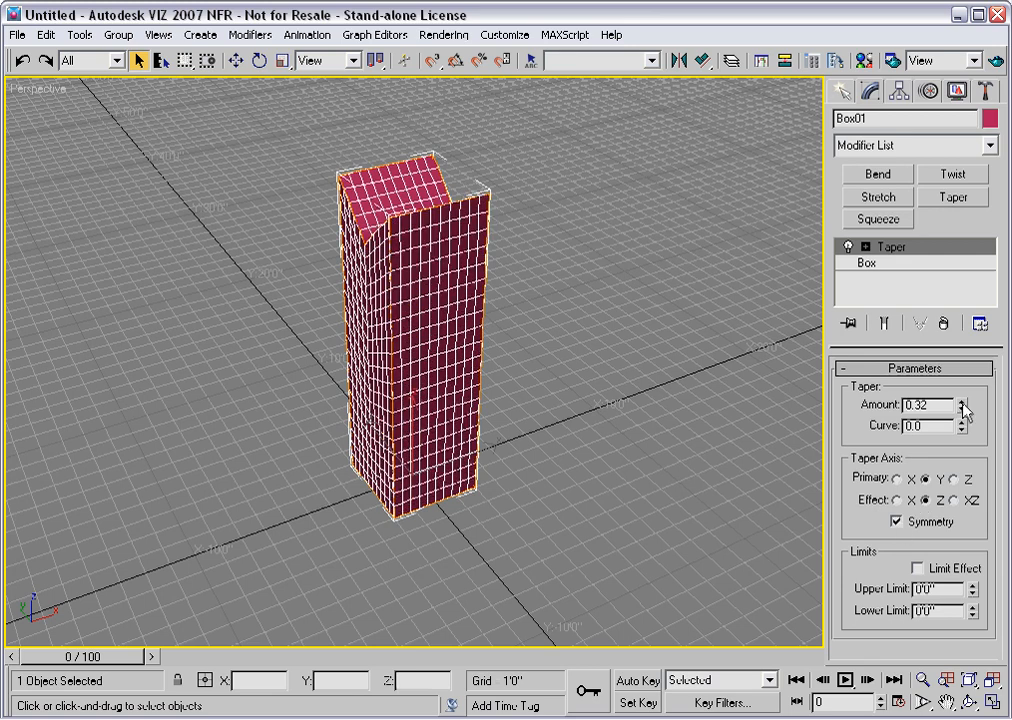
{"action": "mouse_move", "coordinate": [963, 409]}
{"action": "left_mouse_down"}
{"action": "mouse_move", "coordinate": [962, 474]}
{"action": "mouse_move", "coordinate": [958, 404]}
{"action": "left_mouse_up"}
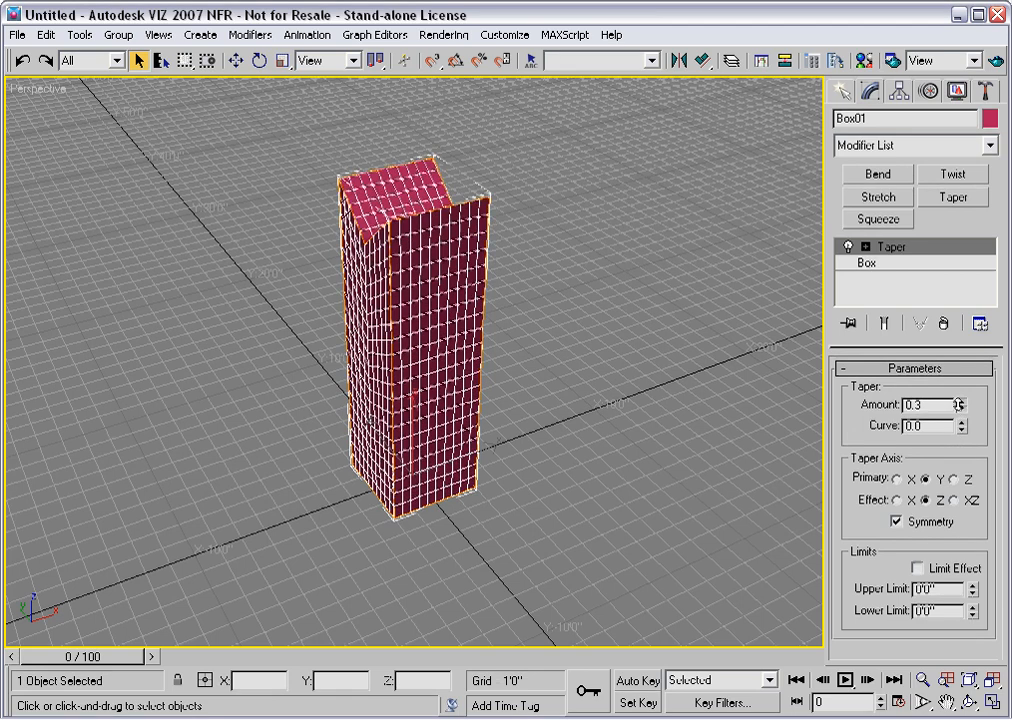
{"action": "left_click", "coordinate": [896, 521]}
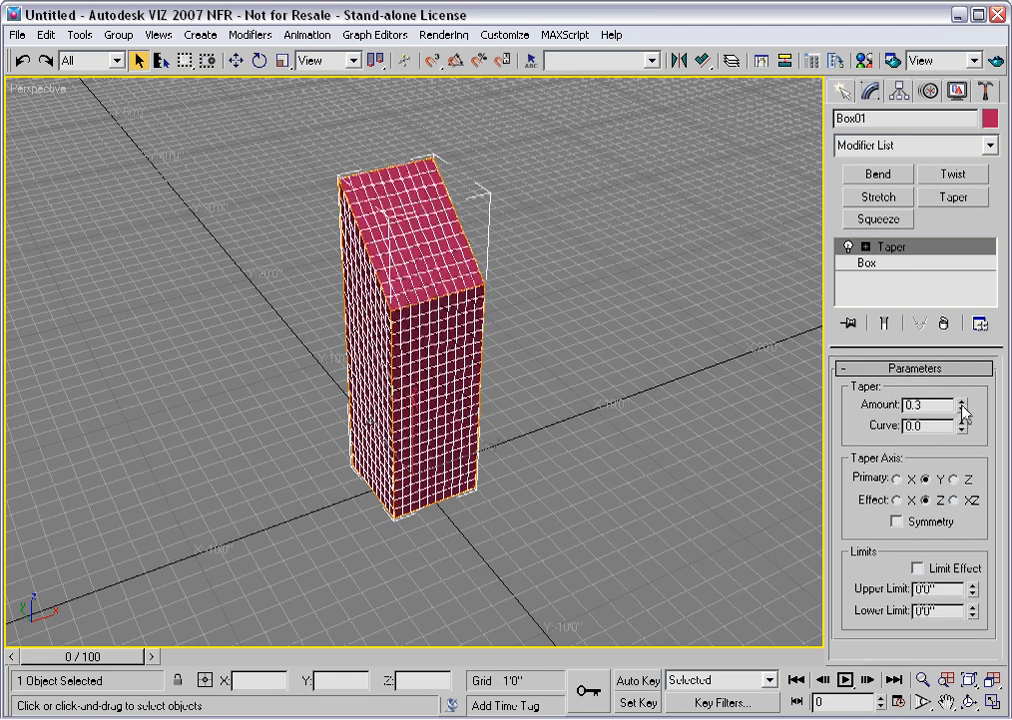
{"action": "left_click_drag", "start_coordinate": [963, 410], "coordinate": [962, 402]}
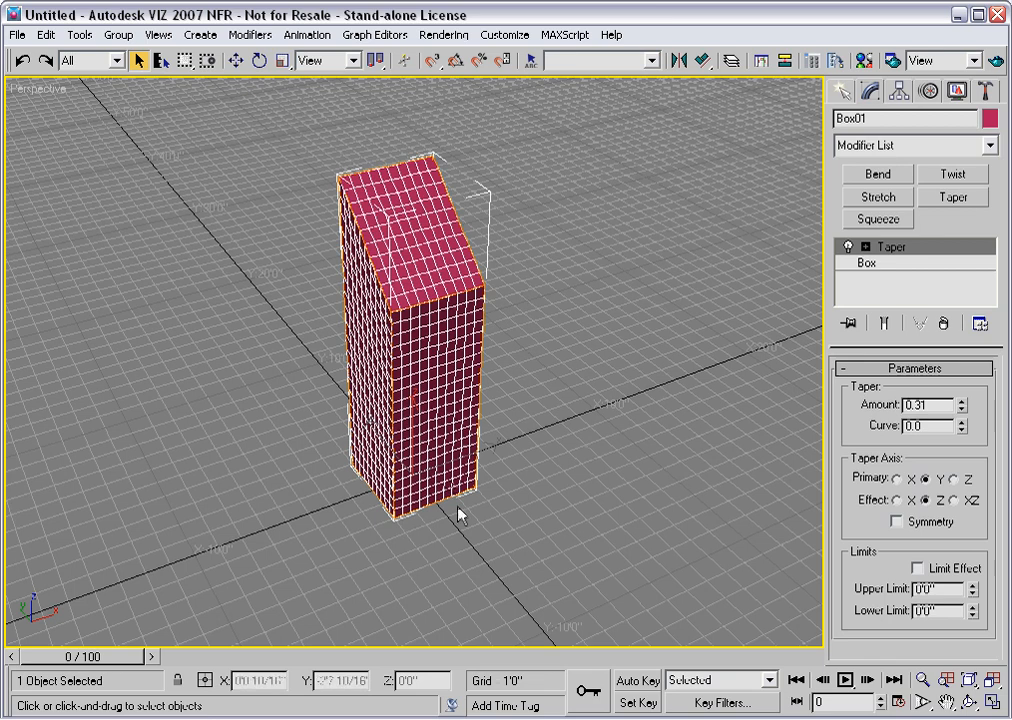
Move the Taper modifier's center up the box to a Z position of 6'0".
{"action": "left_click", "coordinate": [865, 246]}
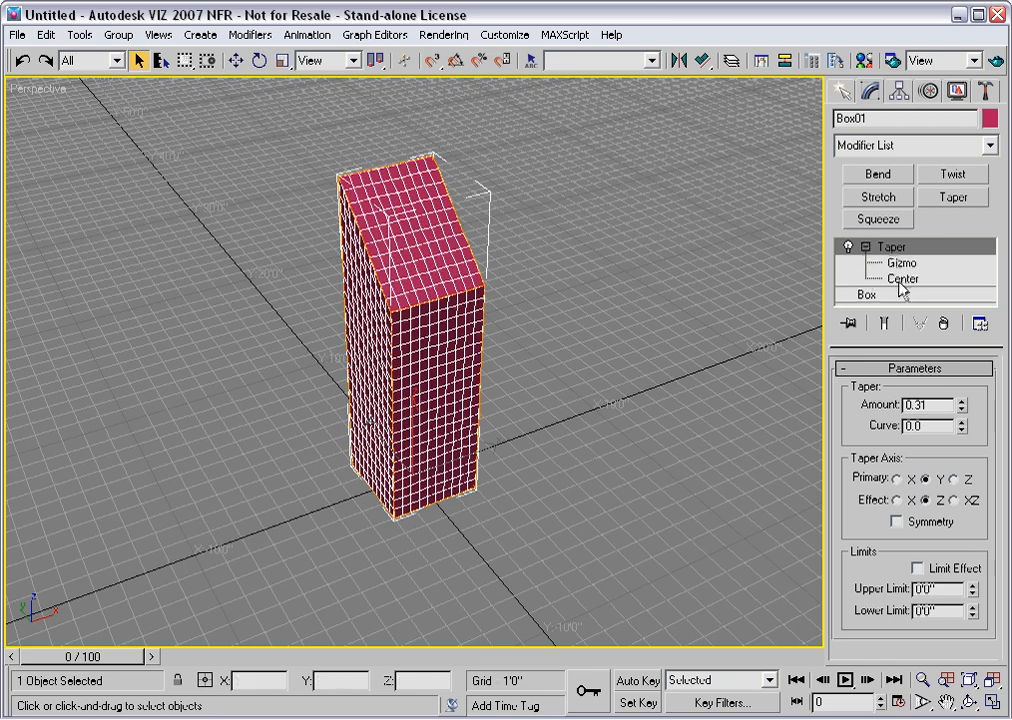
{"action": "left_click", "coordinate": [909, 281]}
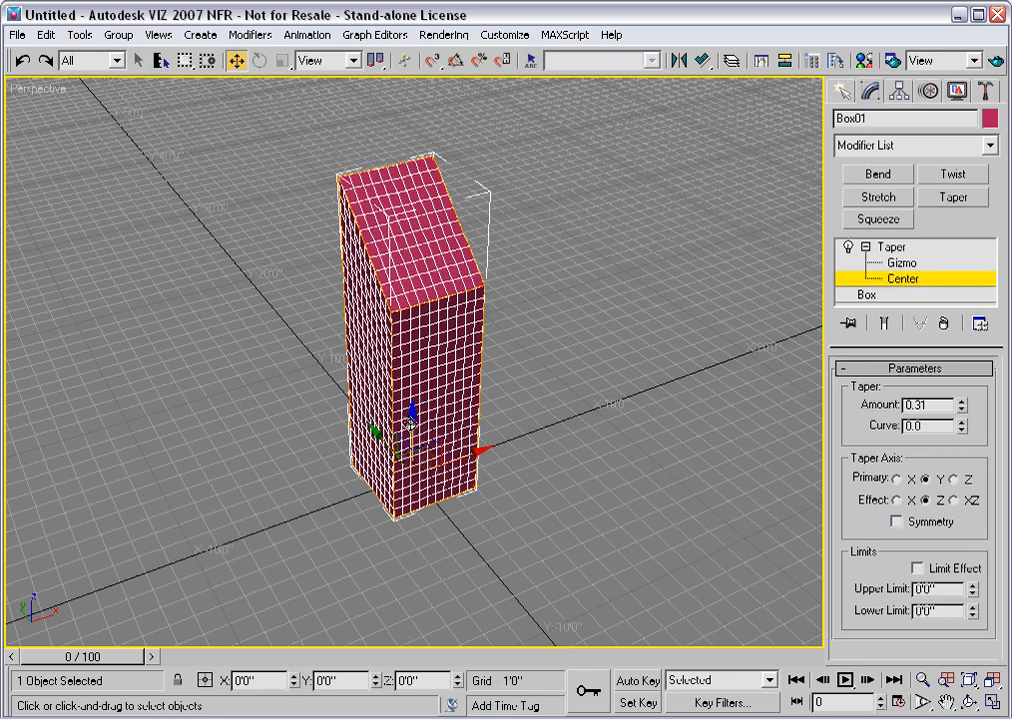
{"action": "left_click_drag", "start_coordinate": [410, 423], "coordinate": [412, 314]}
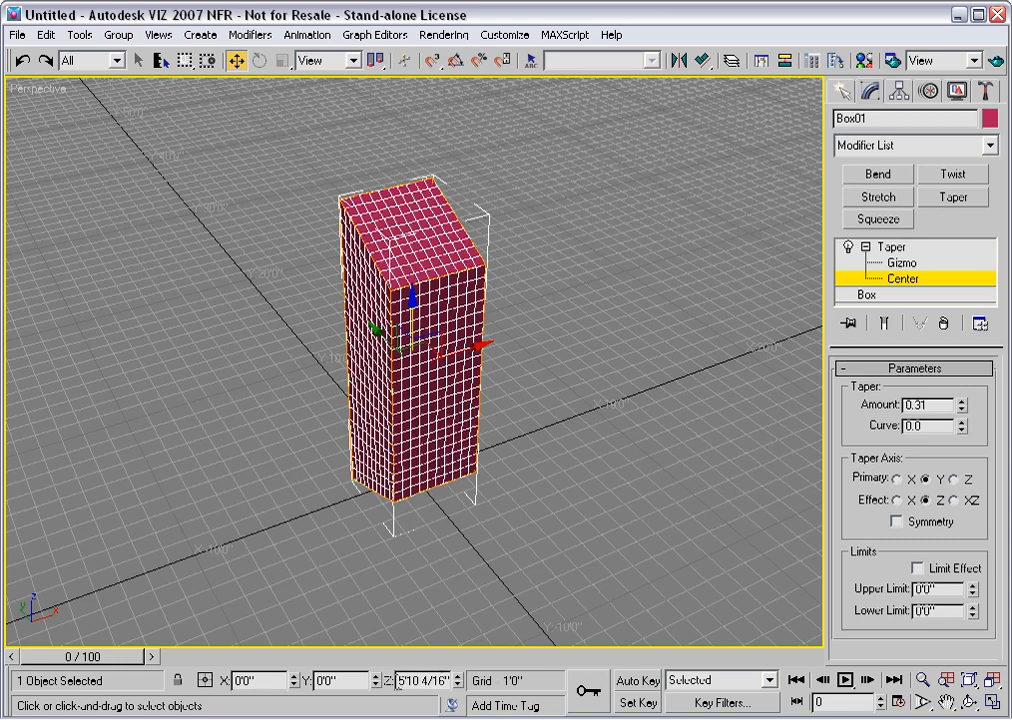
{"action": "left_click_drag", "start_coordinate": [398, 683], "coordinate": [457, 678]}
{"action": "type", "text": "0'"}
{"action": "type", "text": "0"}
{"action": "key", "text": "Return"}
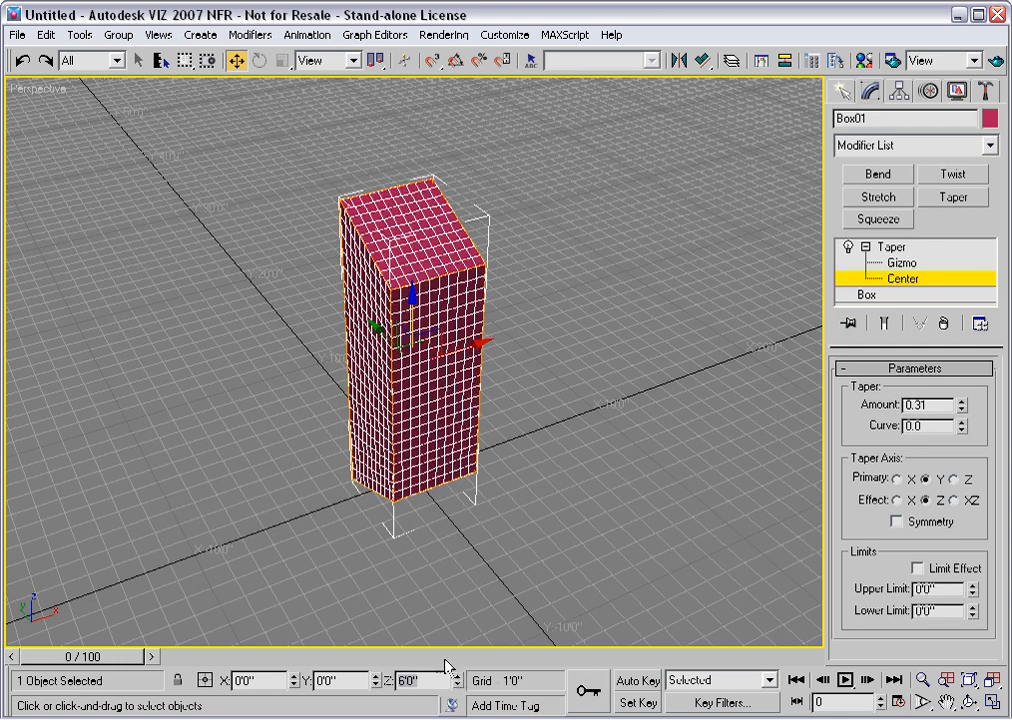
Set the taper amount to 0.59 and the curve to 0.43, and leave center editing.
{"action": "middle_click_drag", "start_coordinate": [407, 567], "coordinate": [531, 482], "text": "alt"}
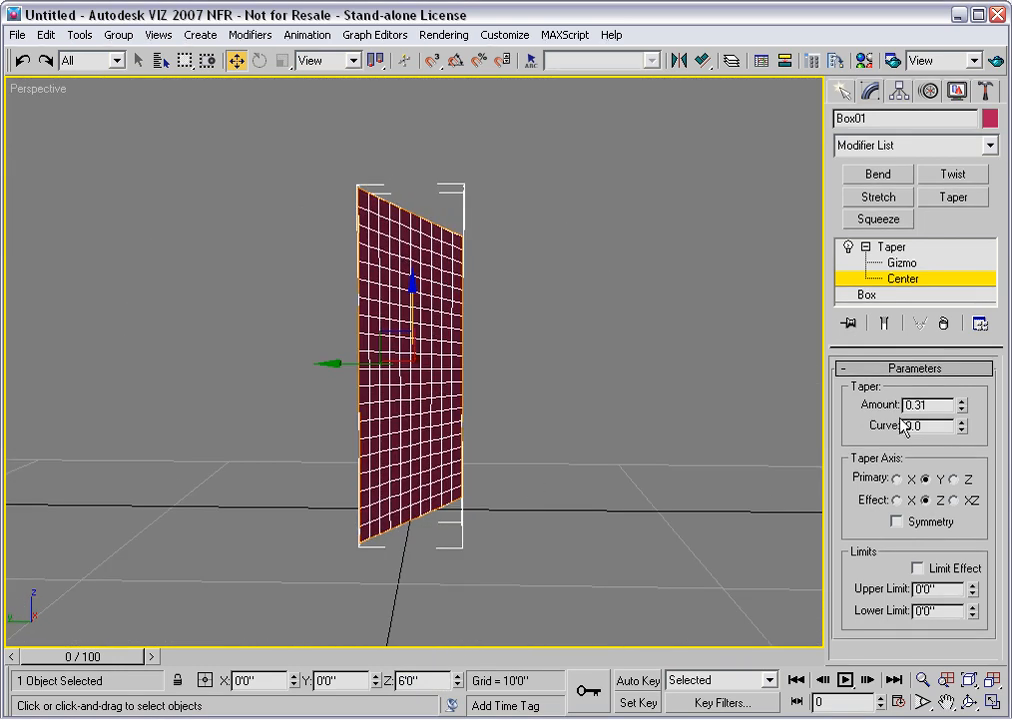
{"action": "left_click_drag", "start_coordinate": [961, 405], "coordinate": [940, 377]}
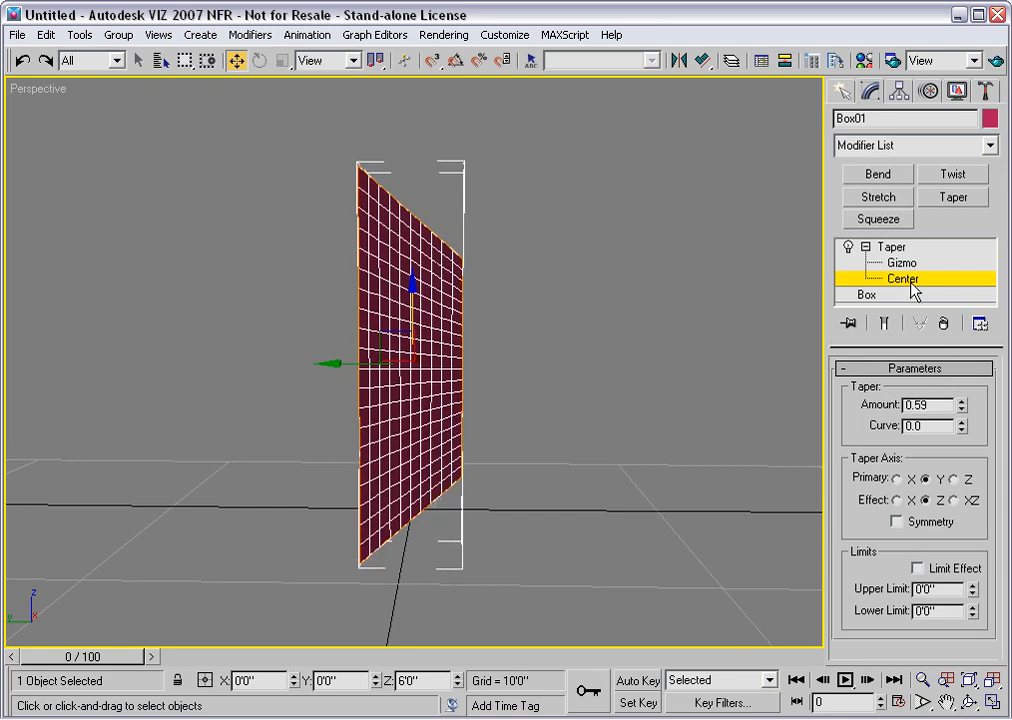
{"action": "middle_click_drag", "start_coordinate": [663, 337], "coordinate": [540, 385], "text": "alt"}
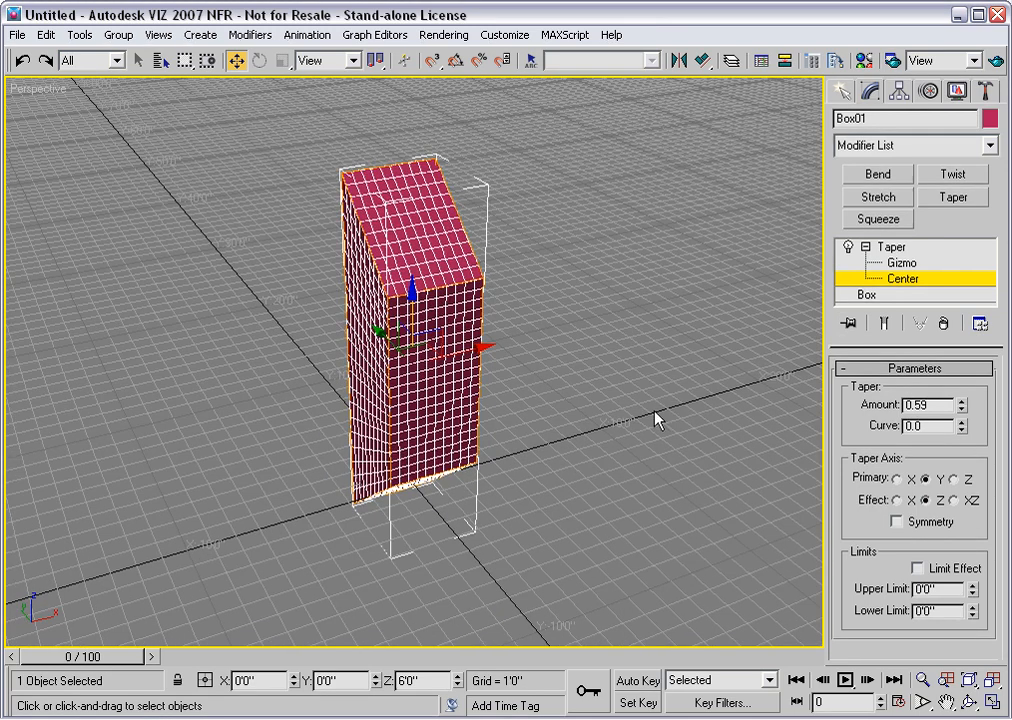
{"action": "left_click_drag", "start_coordinate": [961, 426], "coordinate": [920, 382]}
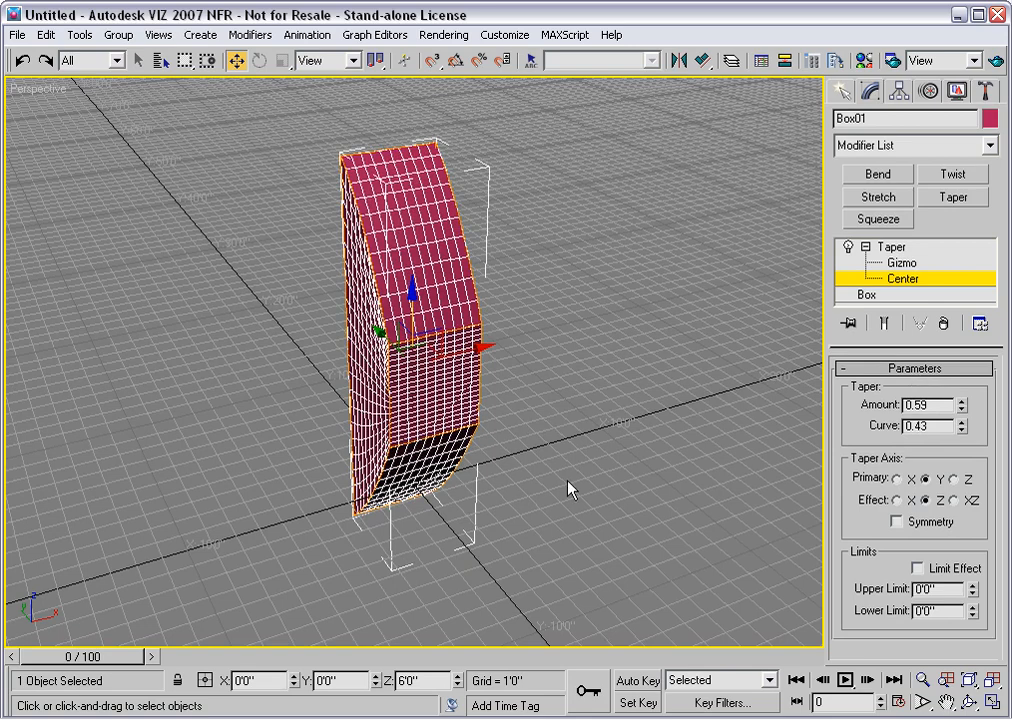
{"action": "mouse_move", "coordinate": [527, 472]}
{"action": "middle_mouse_down", "text": "alt"}
{"action": "mouse_move", "coordinate": [650, 430]}
{"action": "mouse_move", "coordinate": [538, 466]}
{"action": "middle_mouse_up", "text": "alt"}
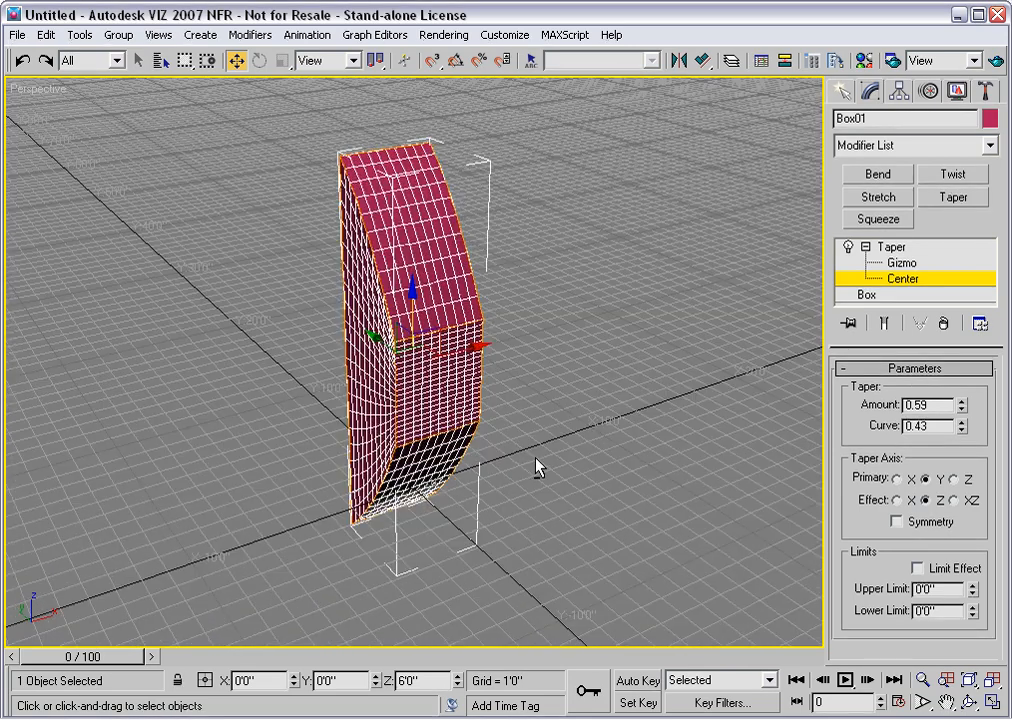
{"action": "left_click", "coordinate": [906, 280]}
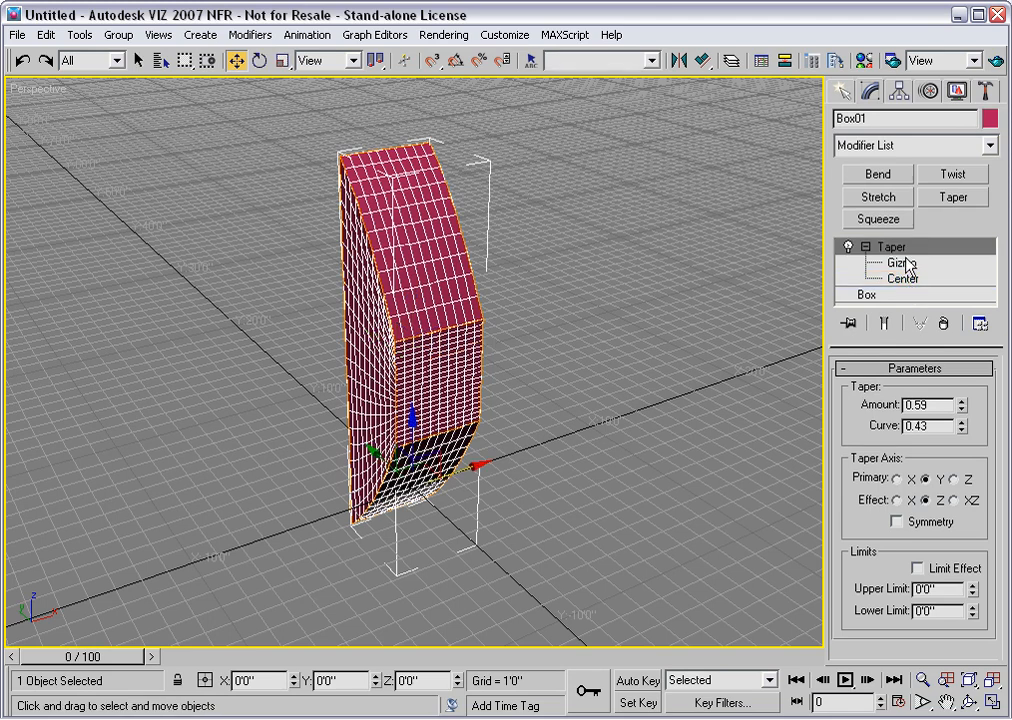
Replace the box's Taper modifier with Squeeze, using an axial bulge amount of 0.21 and curve of 5.26.
{"action": "left_click", "coordinate": [943, 324]}
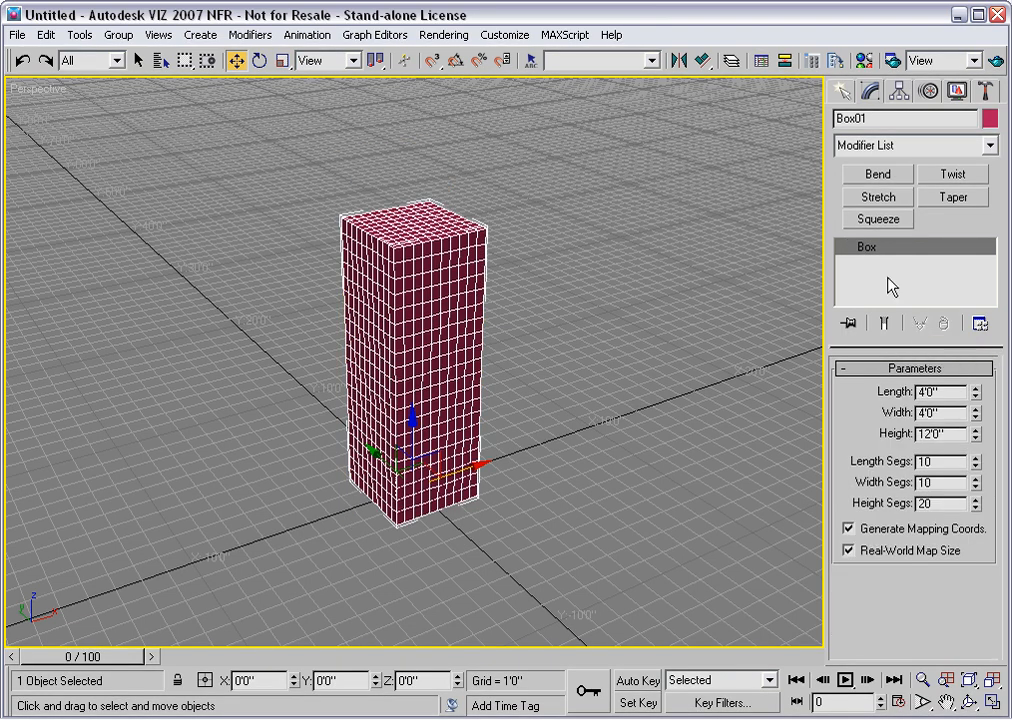
{"action": "left_click", "coordinate": [882, 220]}
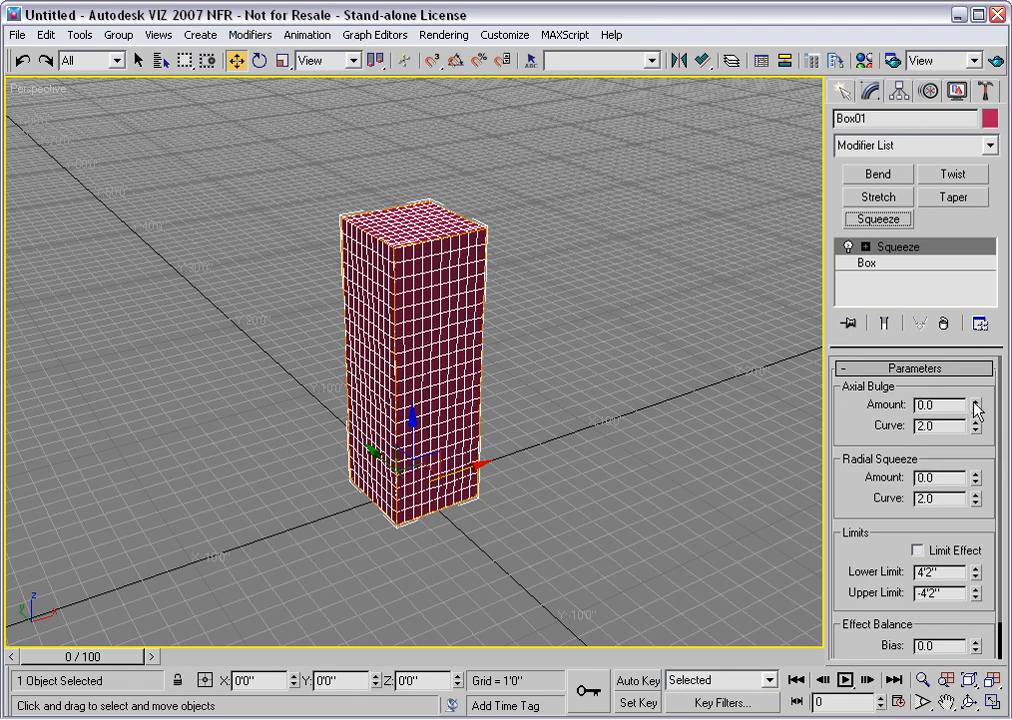
{"action": "left_click_drag", "start_coordinate": [977, 407], "coordinate": [927, 100]}
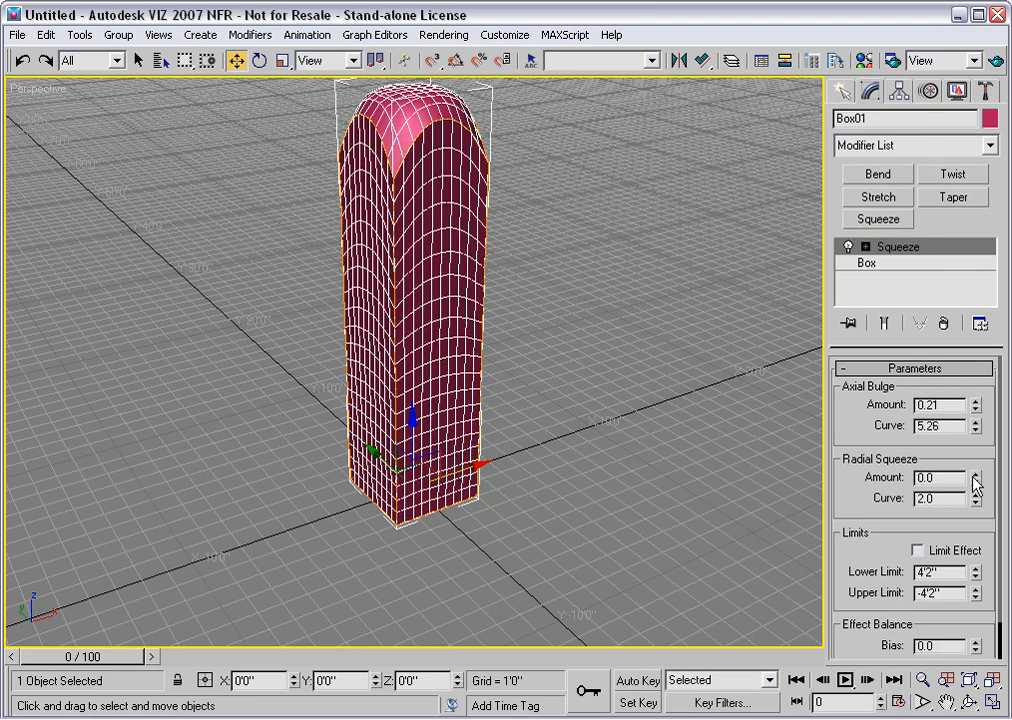
Set the Squeeze modifier's radial squeeze amount to -0.15, its radial curve to 1.61 and the effect balance bias to -39.0.
{"action": "left_click_drag", "start_coordinate": [976, 481], "coordinate": [962, 537]}
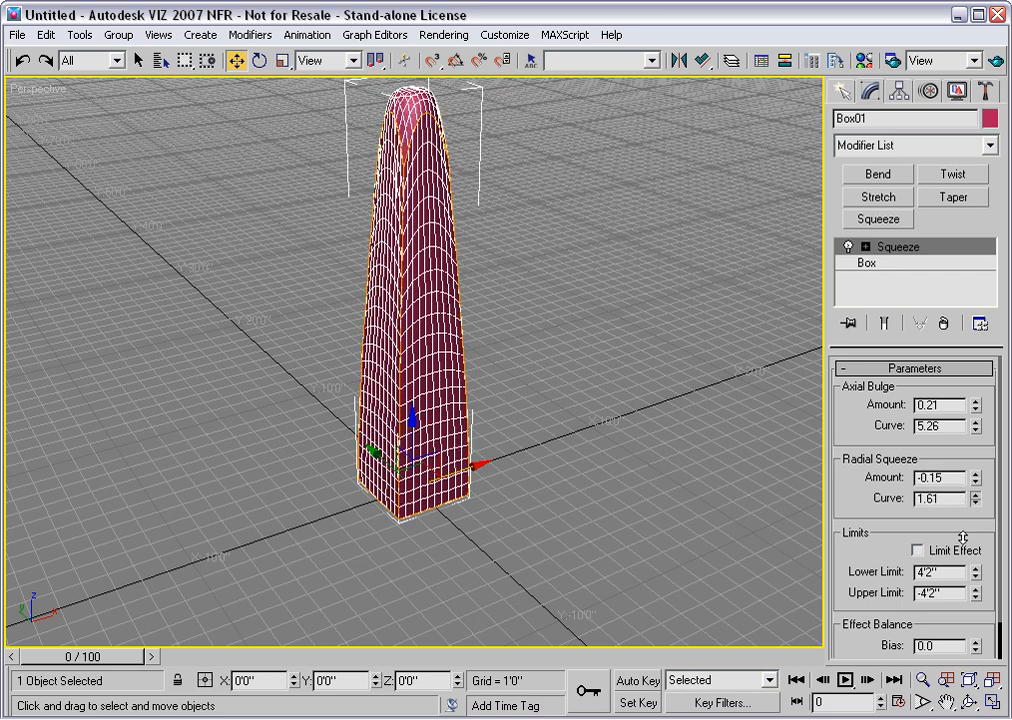
{"action": "scroll", "coordinate": [845, 587], "scroll_direction": "down", "scroll_amount": 2}
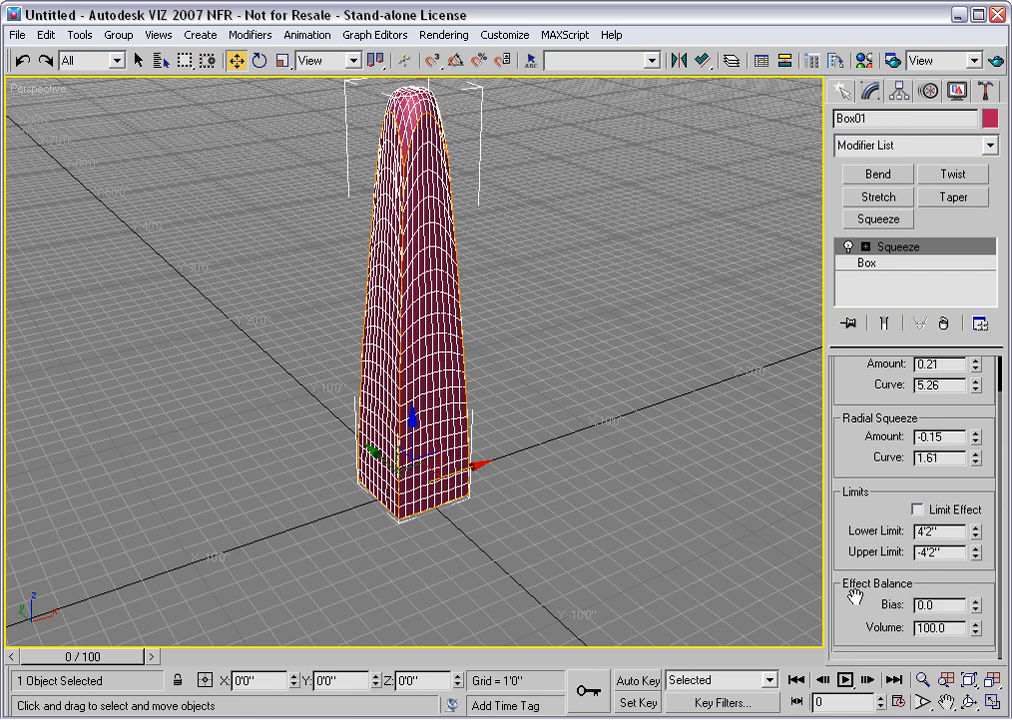
{"action": "mouse_move", "coordinate": [977, 612]}
{"action": "left_mouse_down"}
{"action": "mouse_move", "coordinate": [976, 600]}
{"action": "mouse_move", "coordinate": [976, 632]}
{"action": "left_mouse_up"}
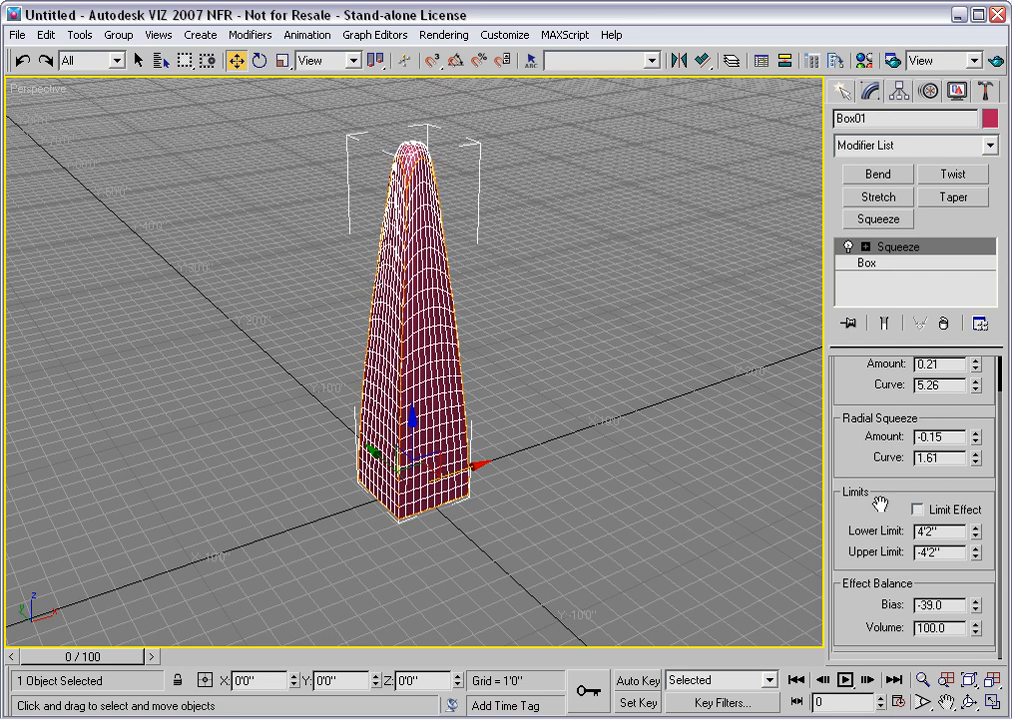
{"action": "left_click_drag", "start_coordinate": [853, 421], "coordinate": [852, 476]}
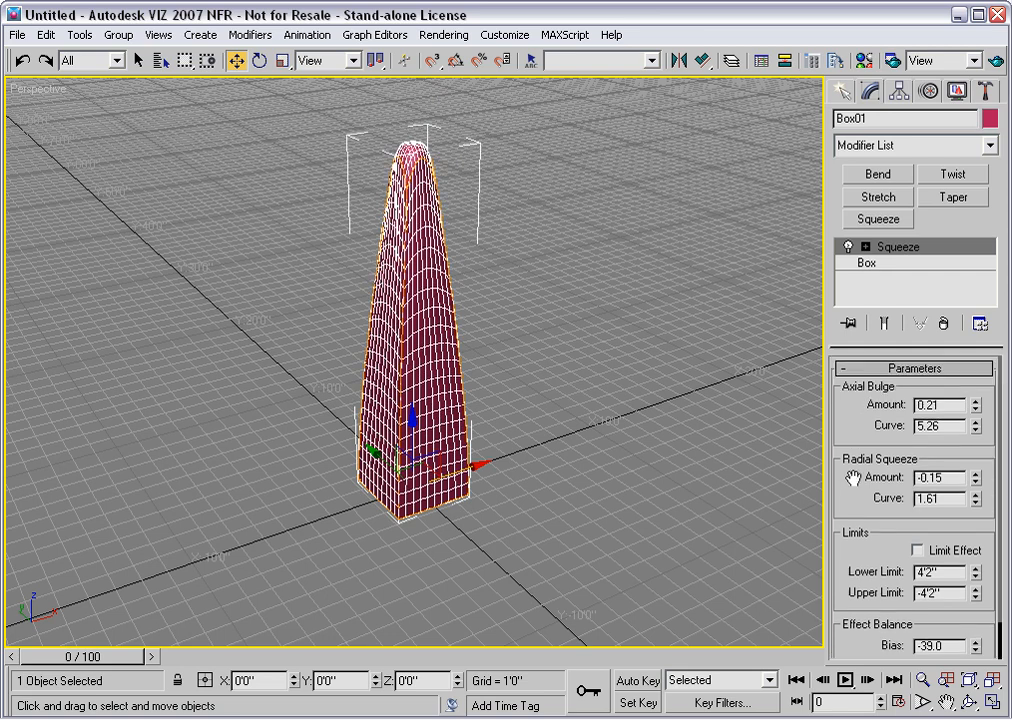